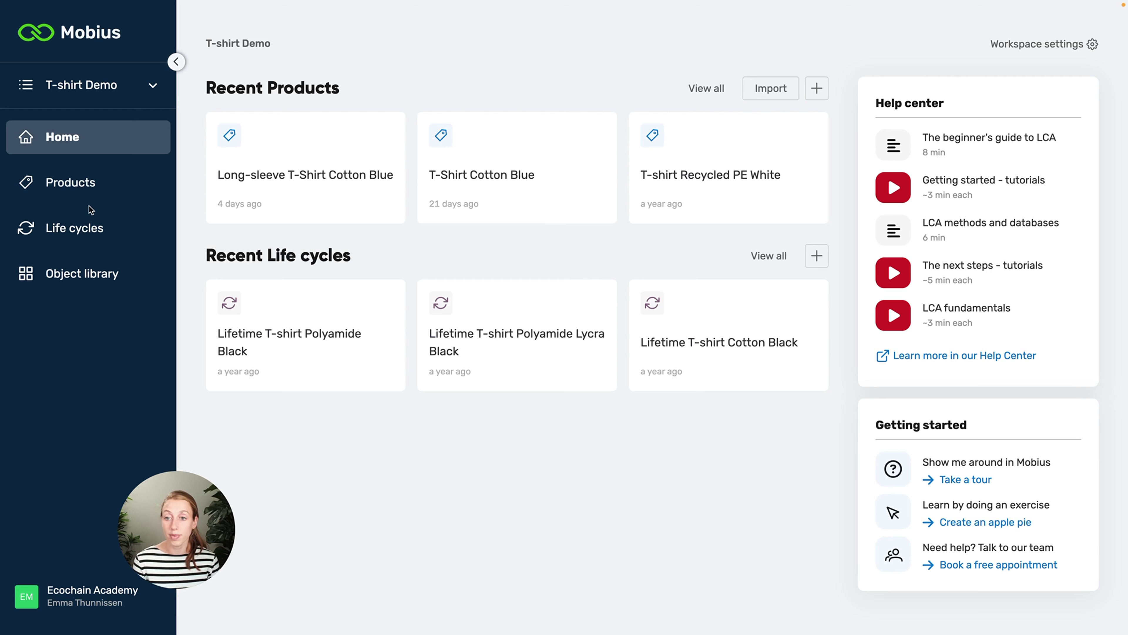
Step: Open the T-shirt Cotton Black product from the Products list to view its Tree View
{"action": "left_click", "coordinate": [71, 183]}
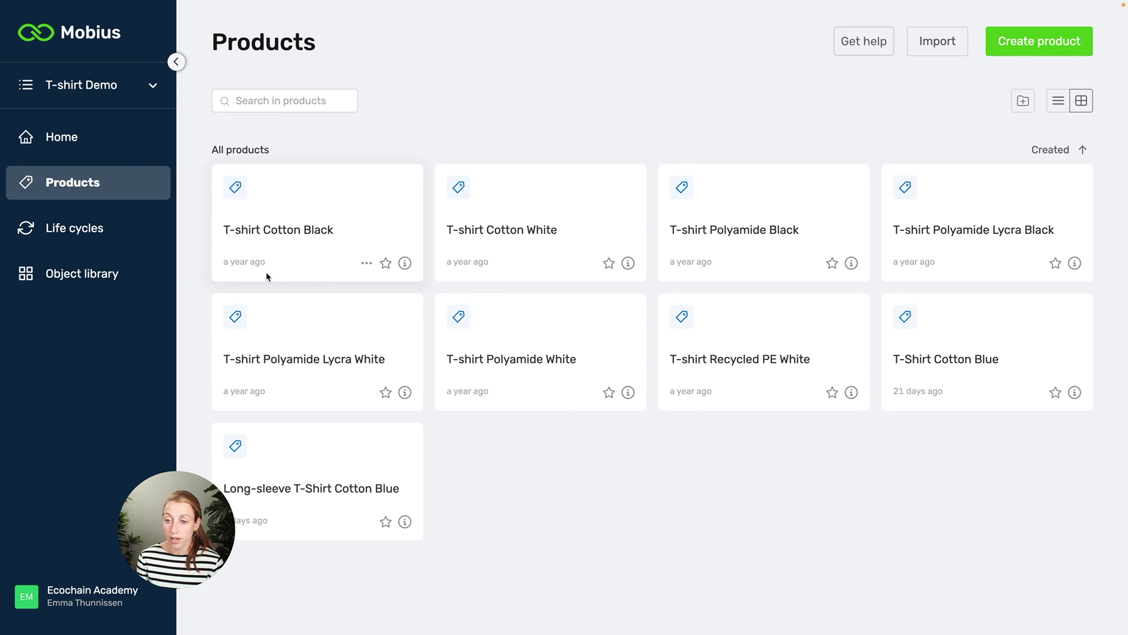
{"action": "left_click", "coordinate": [276, 245]}
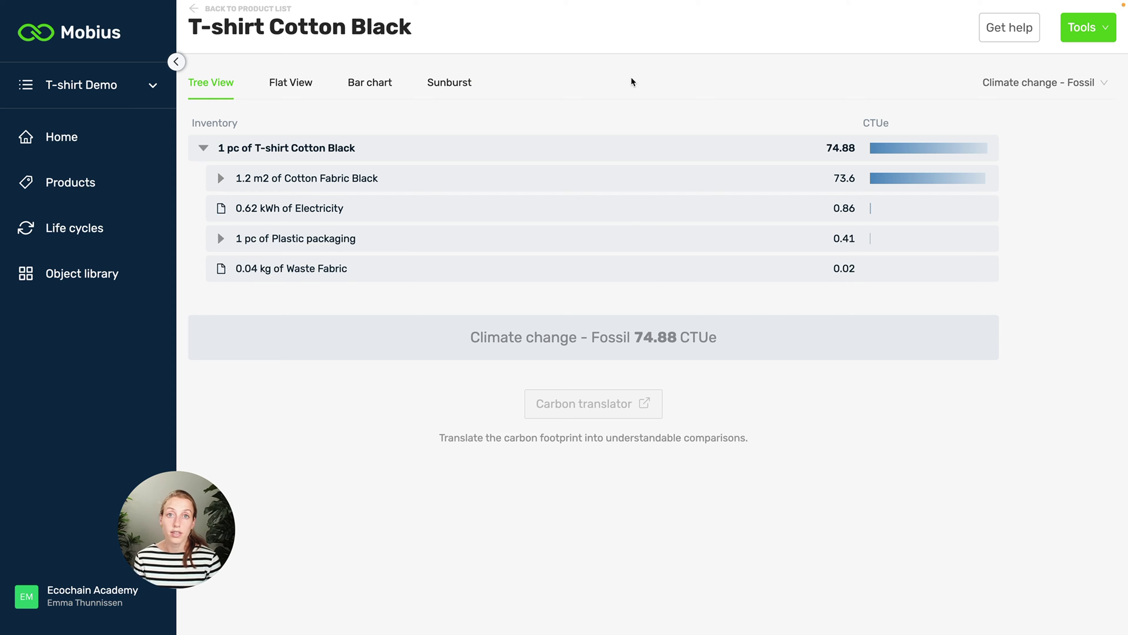
Step: Create a new scenario from T-shirt Cotton Black using Tools > Scenario
{"action": "left_click", "coordinate": [1096, 24]}
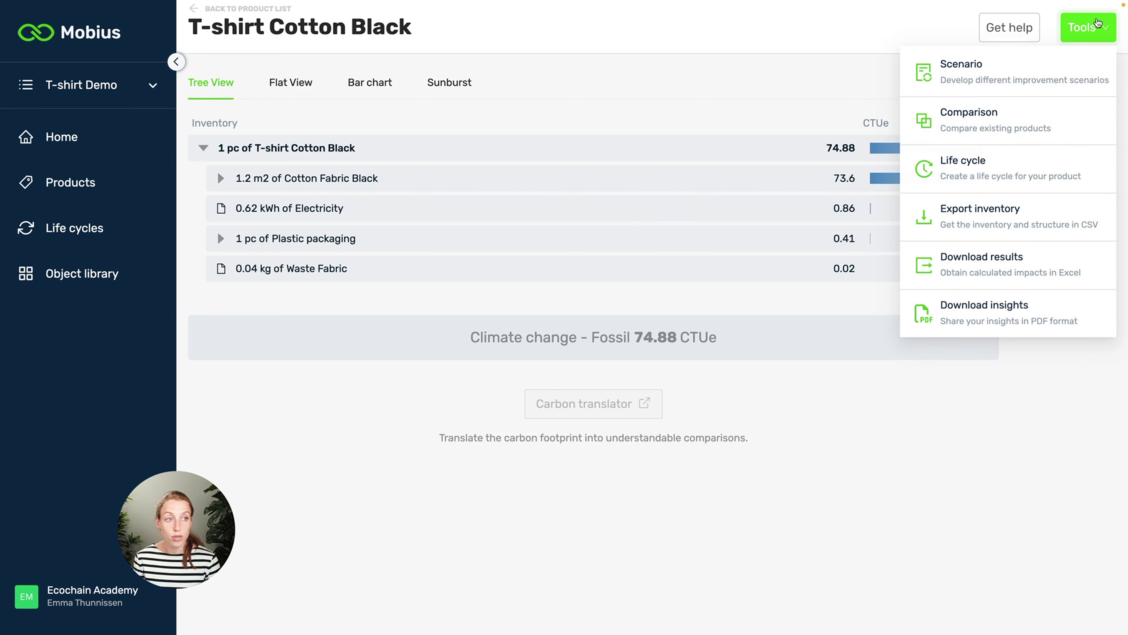
{"action": "left_click", "coordinate": [988, 78]}
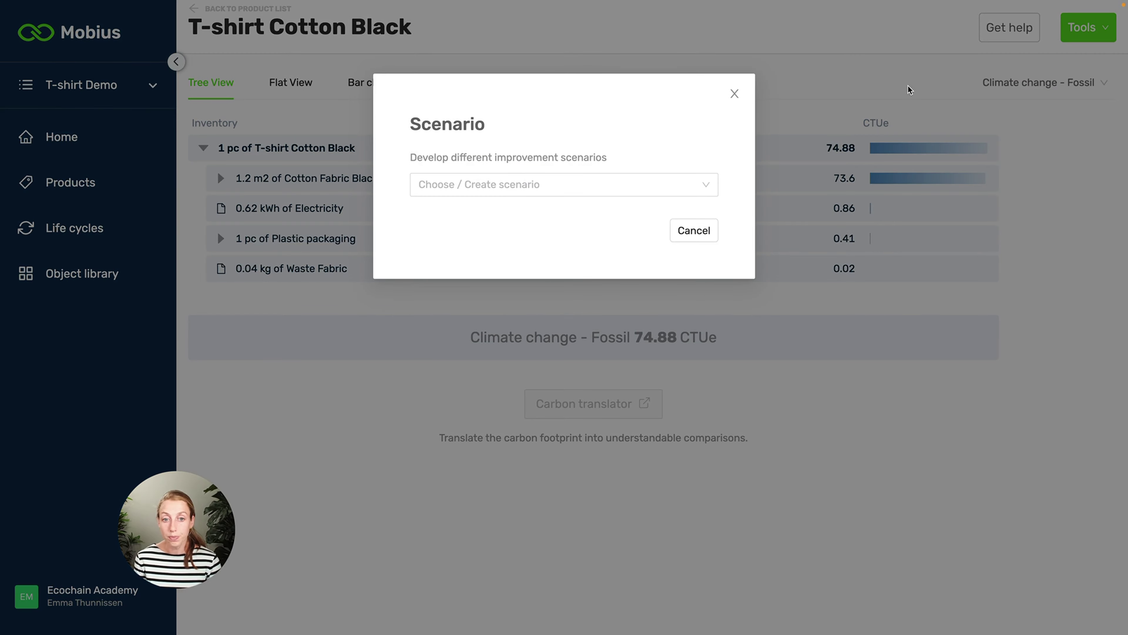
{"action": "left_click", "coordinate": [485, 183]}
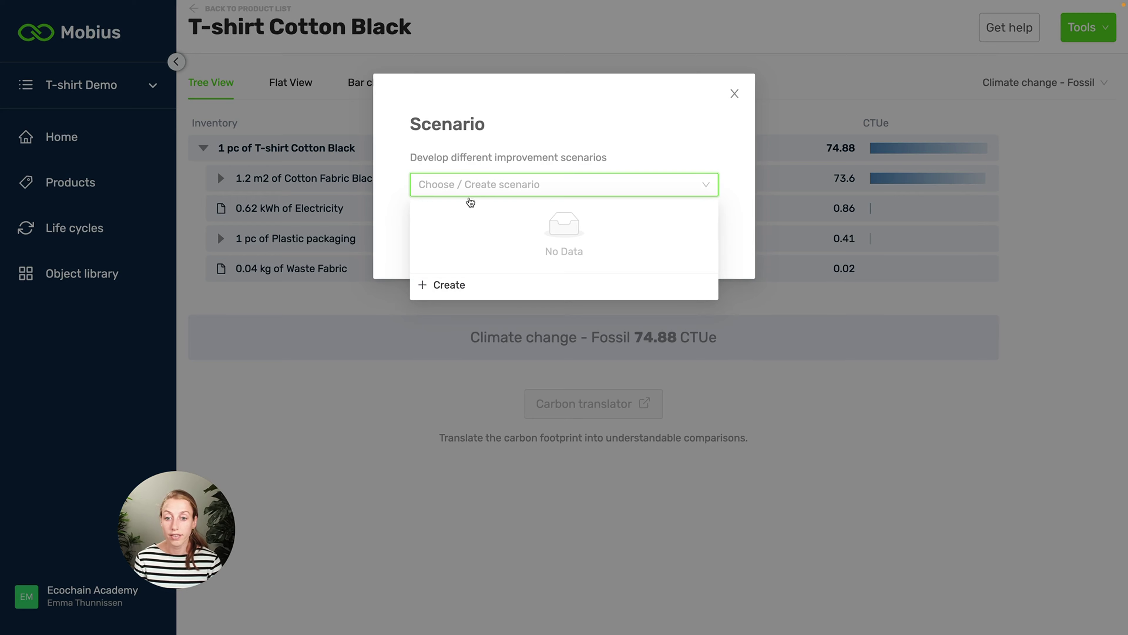
{"action": "left_click", "coordinate": [456, 285]}
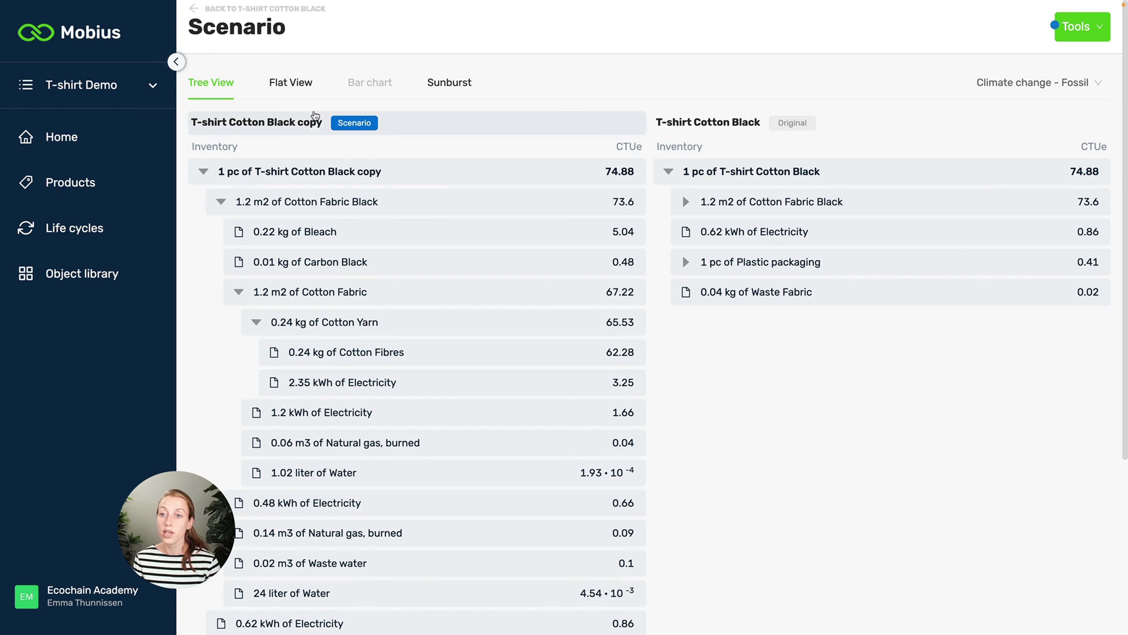
Step: Rename the scenario product from 'T-shirt Cotton Black copy' to 'T-shirt Jute Black (Scenario)'
{"action": "left_click", "coordinate": [299, 122]}
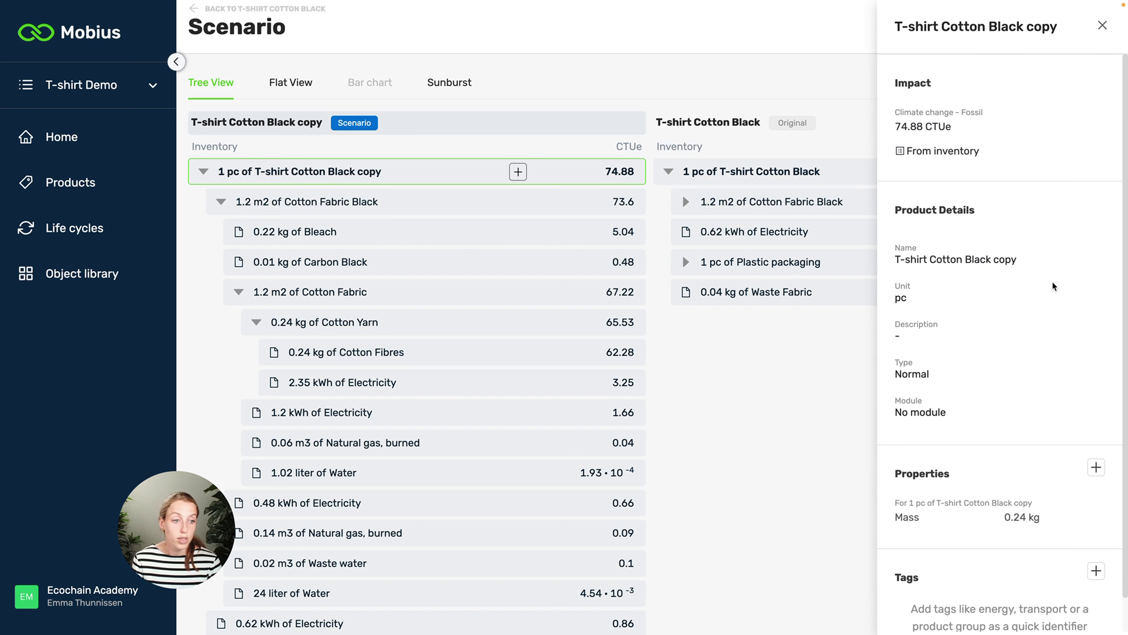
{"action": "left_click", "coordinate": [1093, 259]}
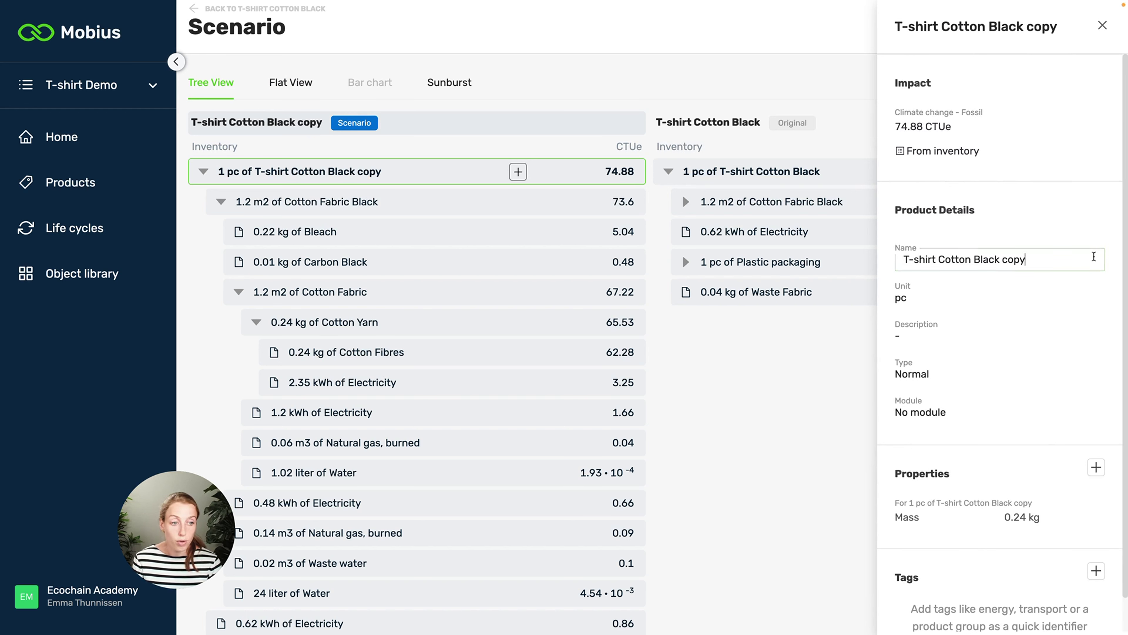
{"action": "triple_click", "coordinate": [1037, 259]}
{"action": "left_click", "coordinate": [1029, 261]}
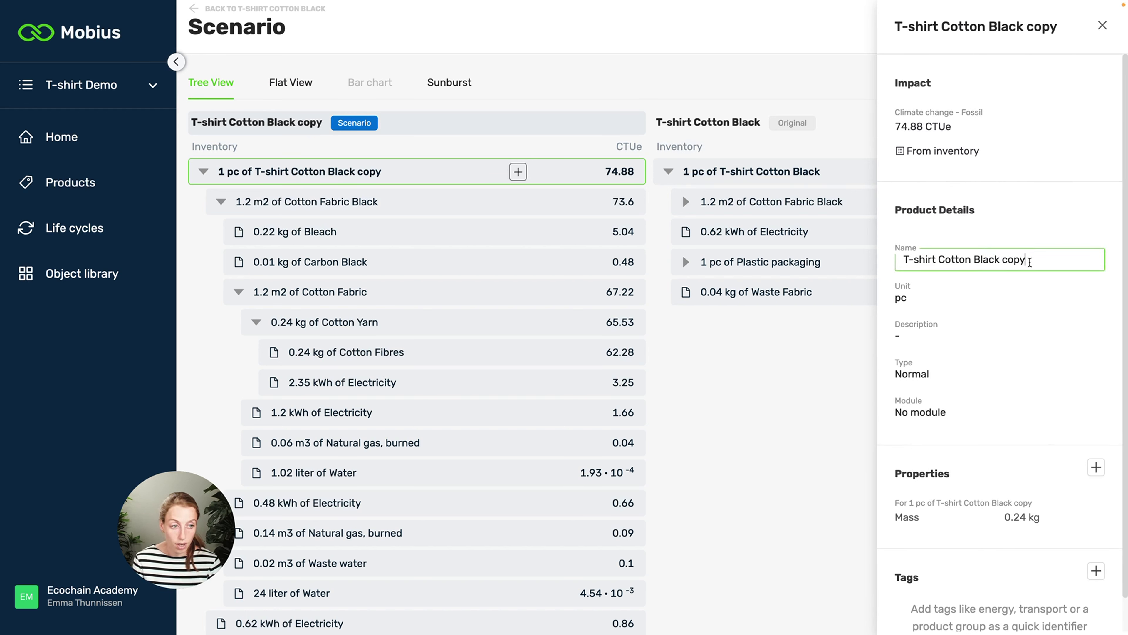
{"action": "key", "text": "BackSpace"}
{"action": "key", "text": "BackSpace"}
{"action": "key", "text": "BackSpace"}
{"action": "key", "text": "BackSpace"}
{"action": "type", "text": "(Sce"}
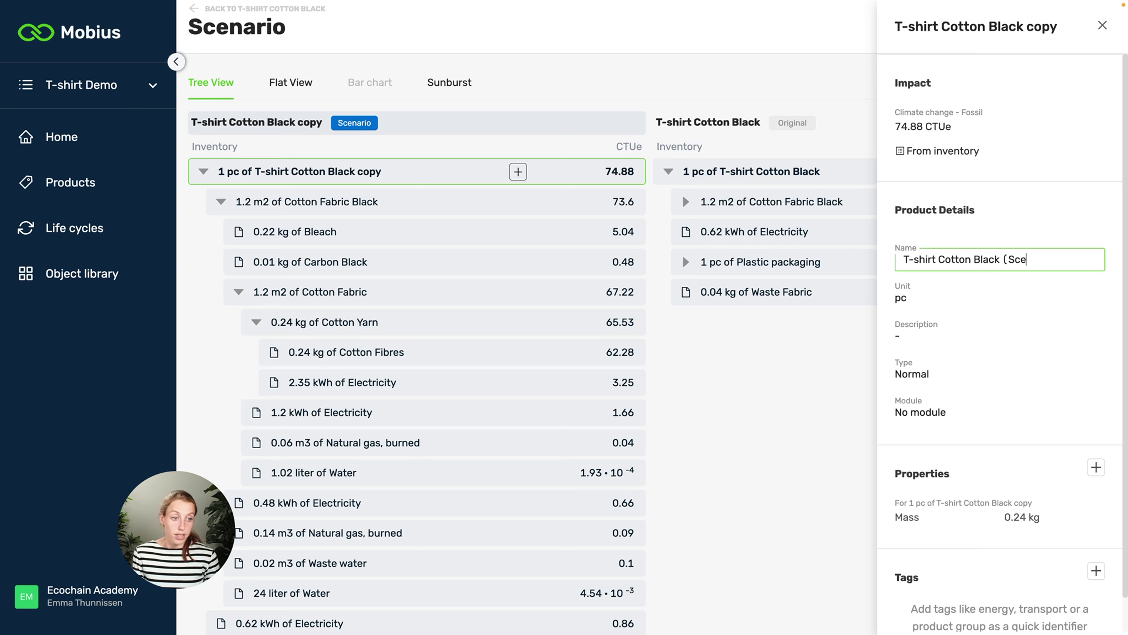
{"action": "type", "text": "nario"}
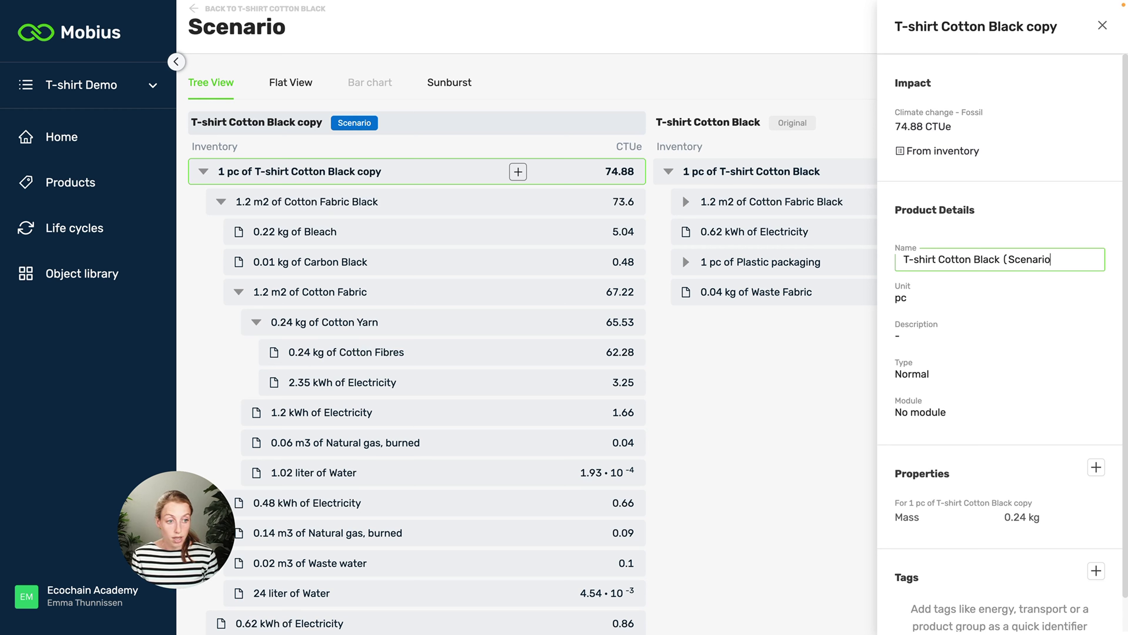
{"action": "type", "text": ")"}
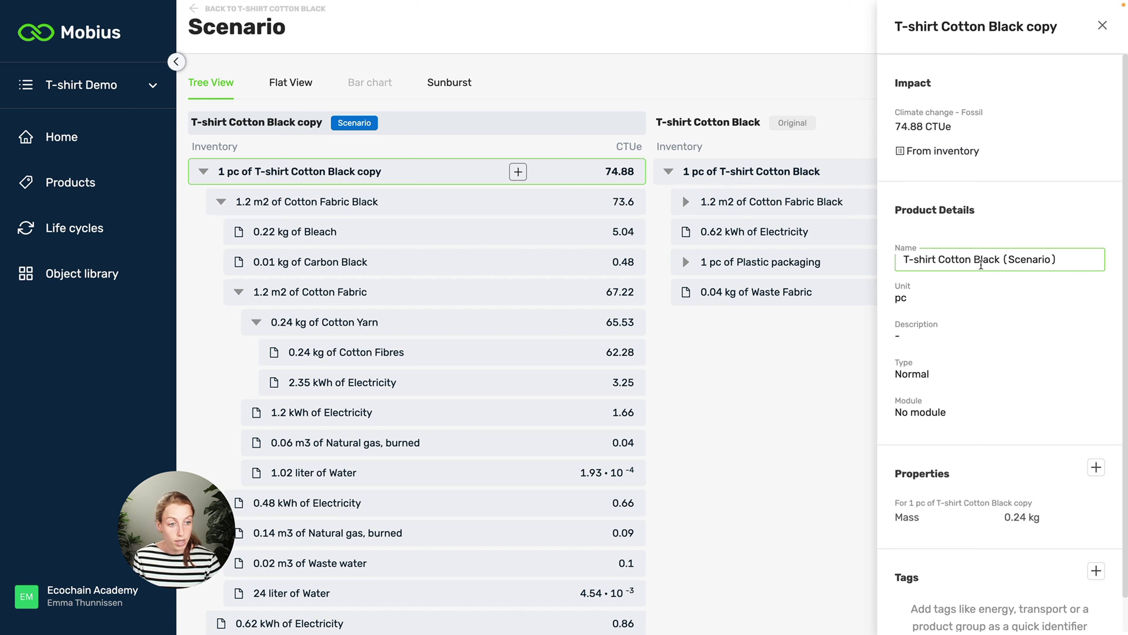
{"action": "double_click", "coordinate": [956, 259]}
{"action": "type", "text": "Jute"}
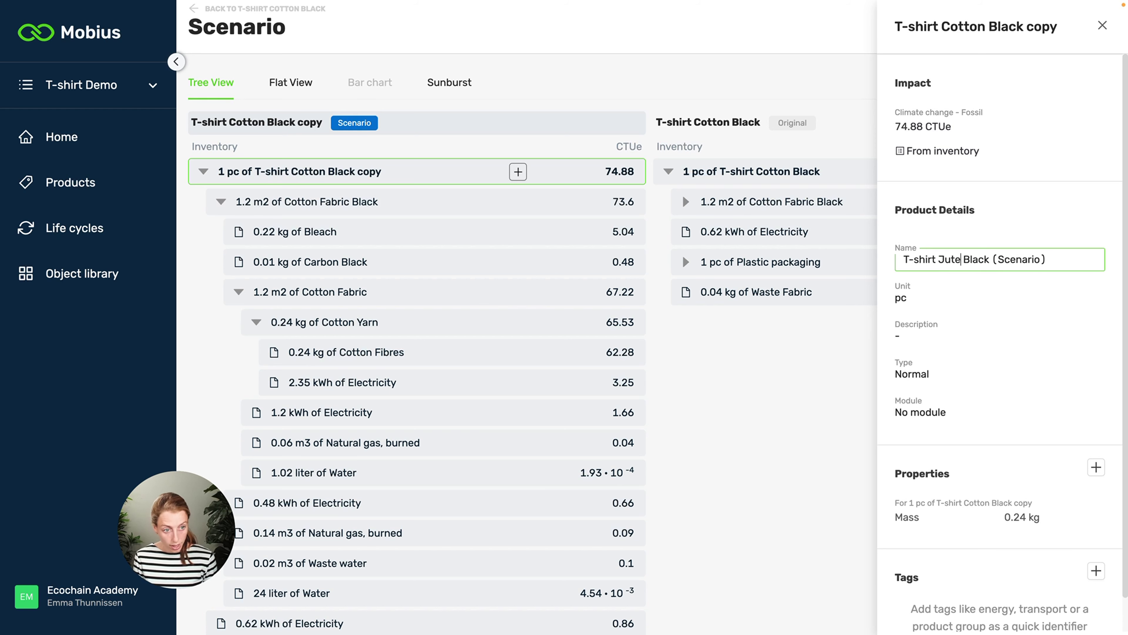
{"action": "key", "text": "Return"}
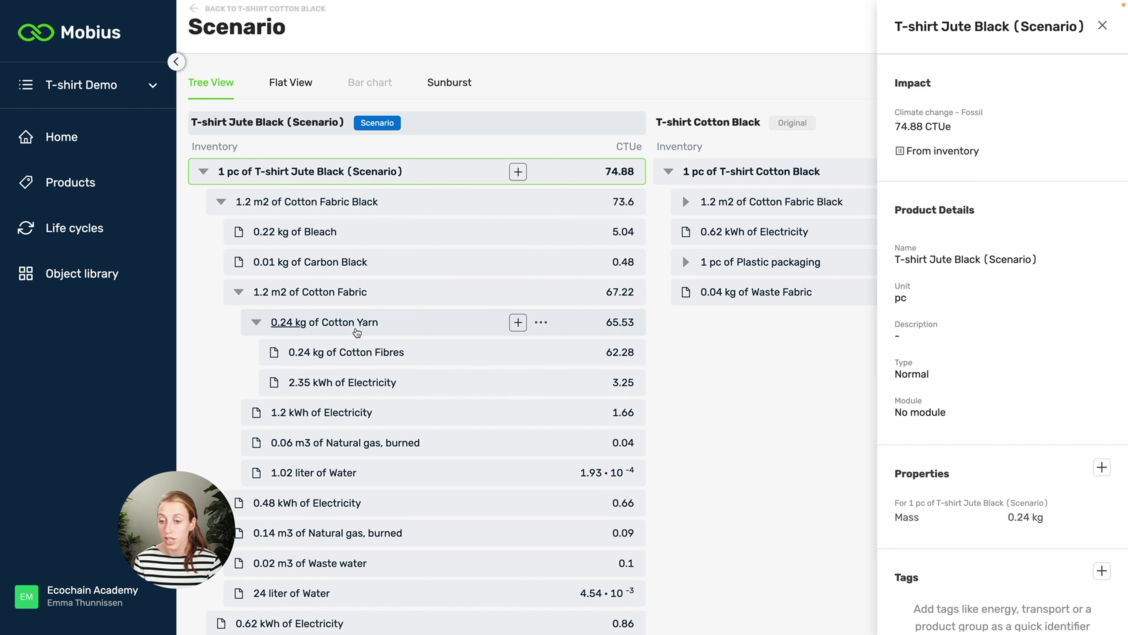
Step: Remove the Cotton Yarn input from the scenario's Cotton Fabric copy
{"action": "left_click", "coordinate": [338, 293]}
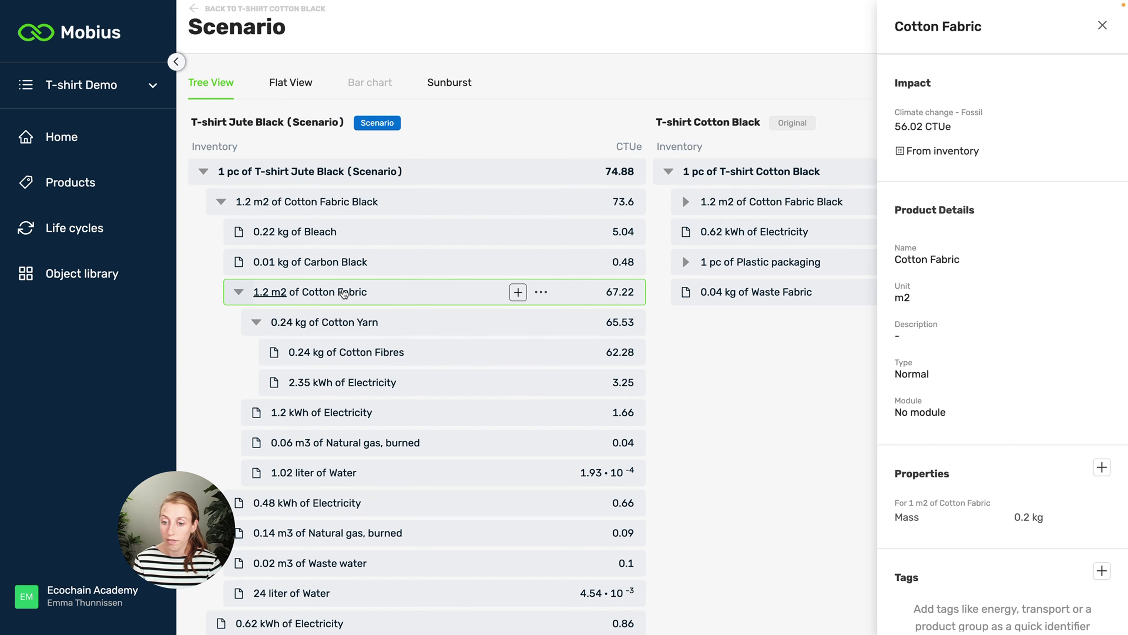
{"action": "left_click", "coordinate": [409, 328]}
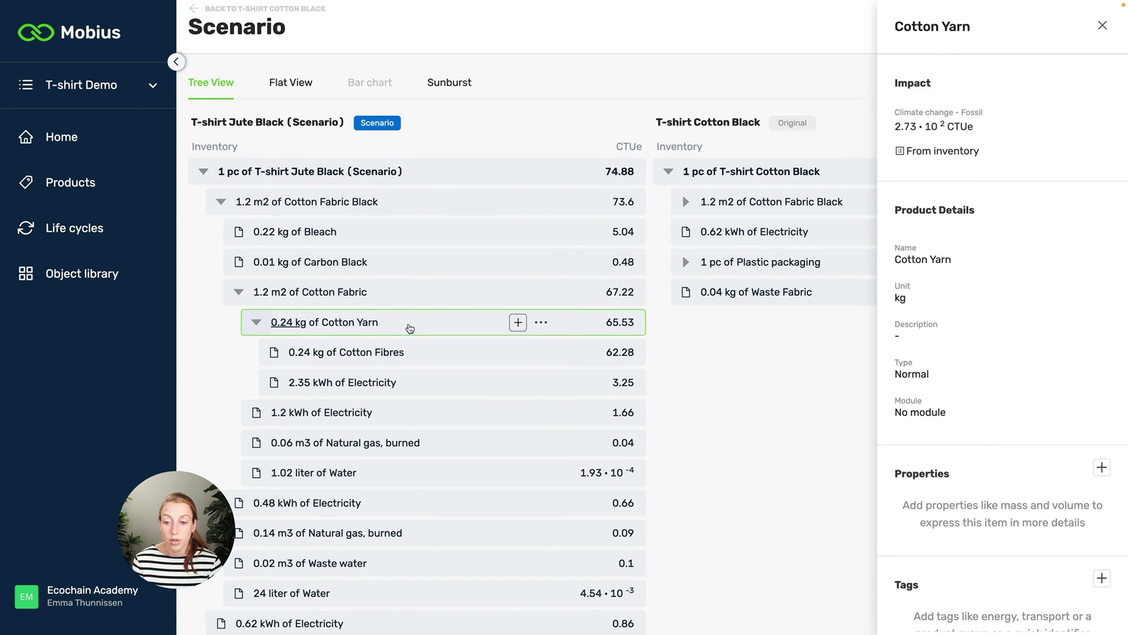
{"action": "left_click", "coordinate": [541, 324]}
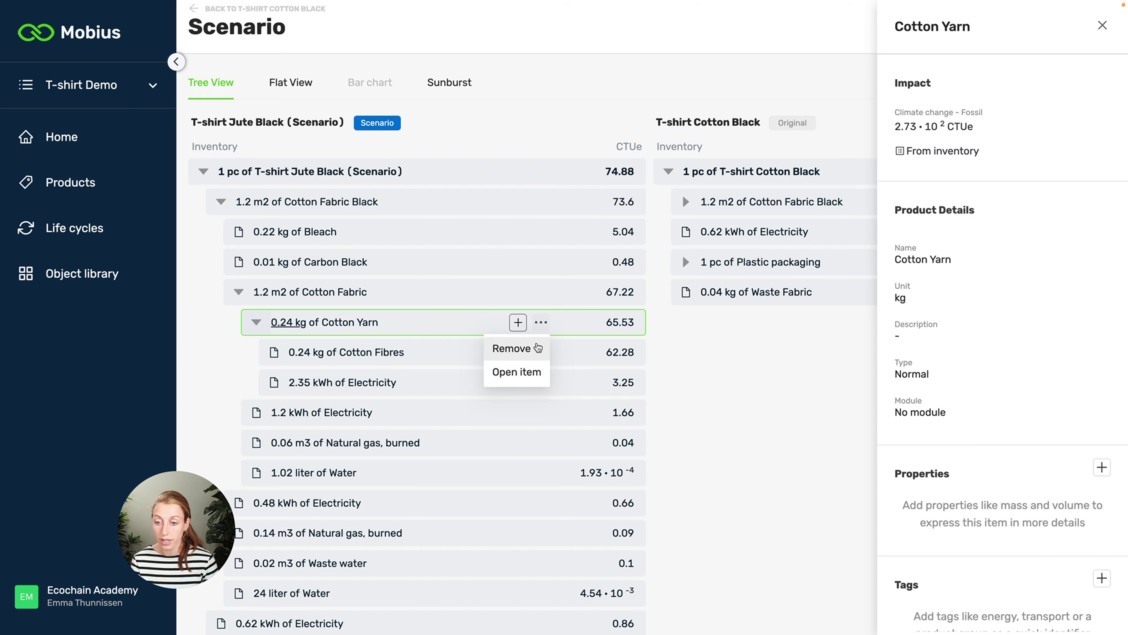
{"action": "left_click", "coordinate": [511, 348]}
{"action": "left_click", "coordinate": [678, 181]}
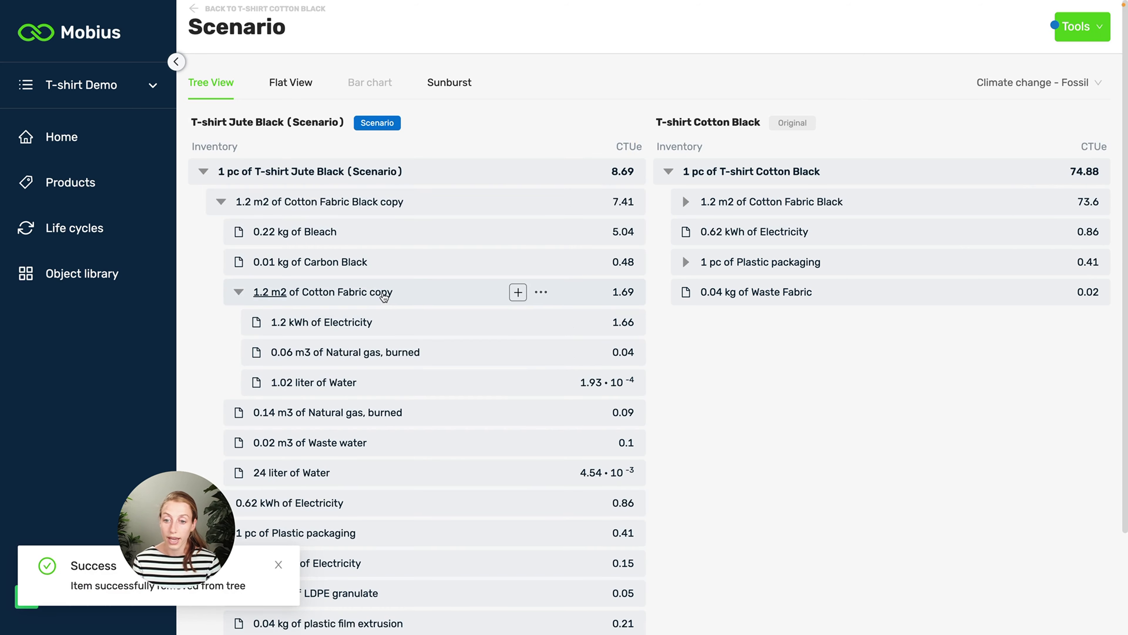
Step: Inspect the Cotton Fabric copy and expand the original's Cotton Fabric Black breakdown
{"action": "left_click", "coordinate": [384, 296]}
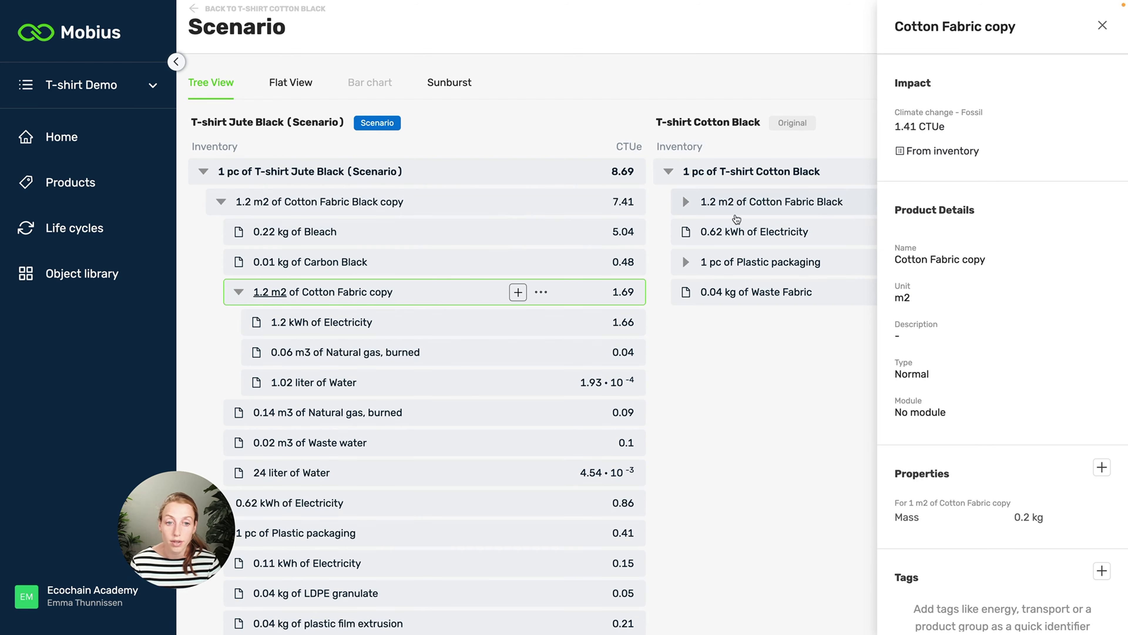
{"action": "left_click", "coordinate": [686, 202]}
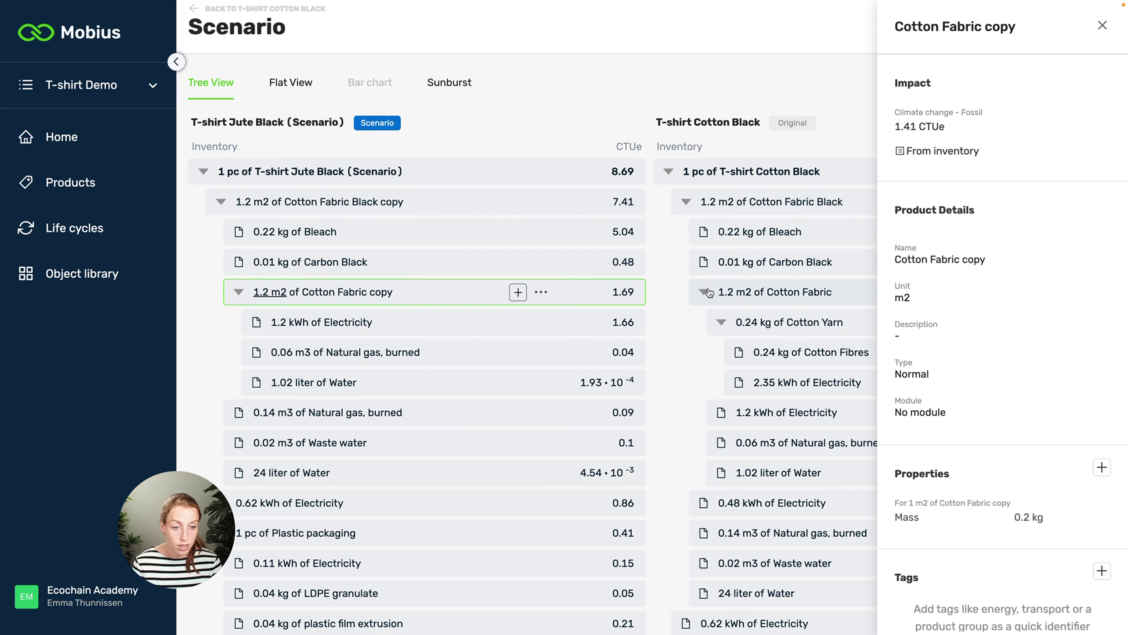
{"action": "left_click", "coordinate": [1103, 25]}
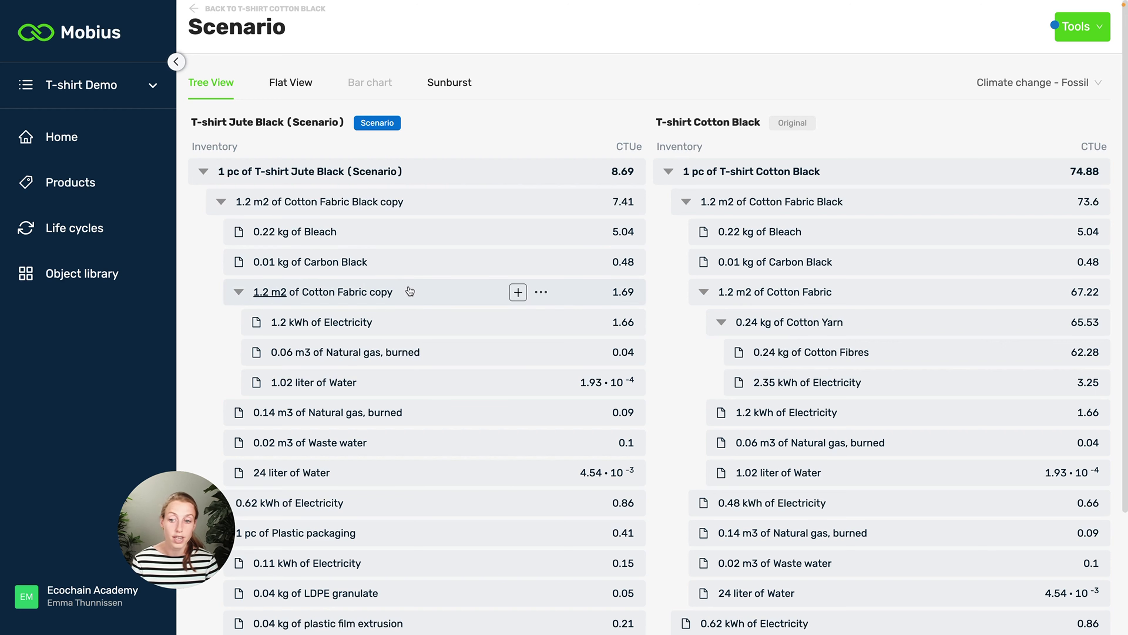
Step: Rename the scenario's Cotton Fabric copy to 'Jute Fabric'
{"action": "left_click", "coordinate": [403, 297]}
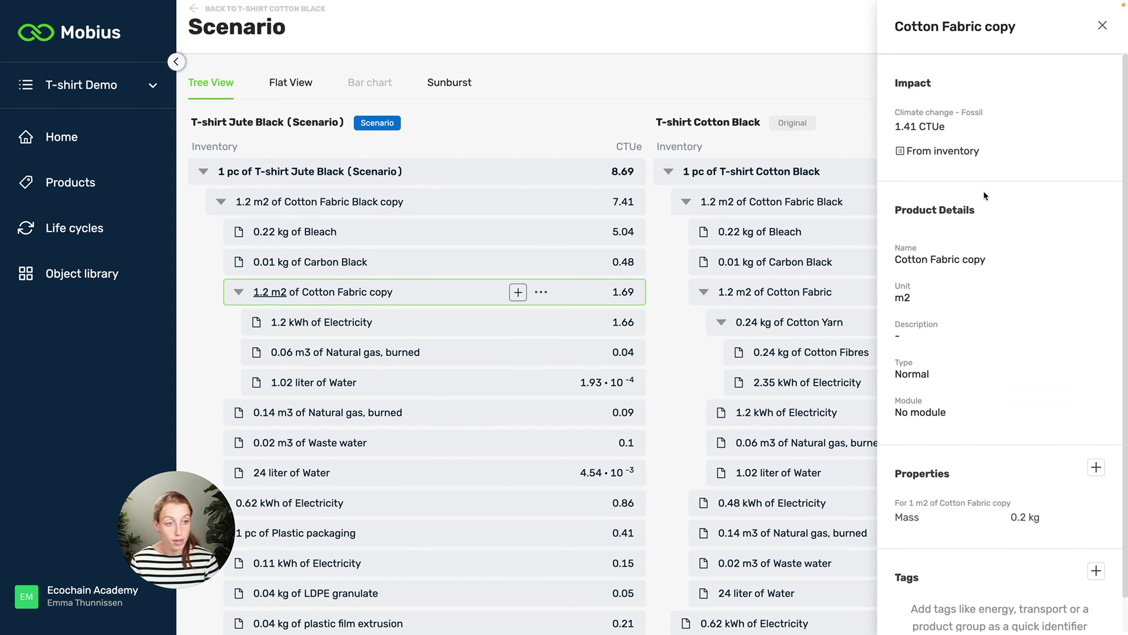
{"action": "left_click", "coordinate": [1096, 257]}
{"action": "key", "text": "BackSpace"}
{"action": "key", "text": "BackSpace"}
{"action": "key", "text": "BackSpace"}
{"action": "key", "text": "BackSpace"}
{"action": "key", "text": "BackSpace"}
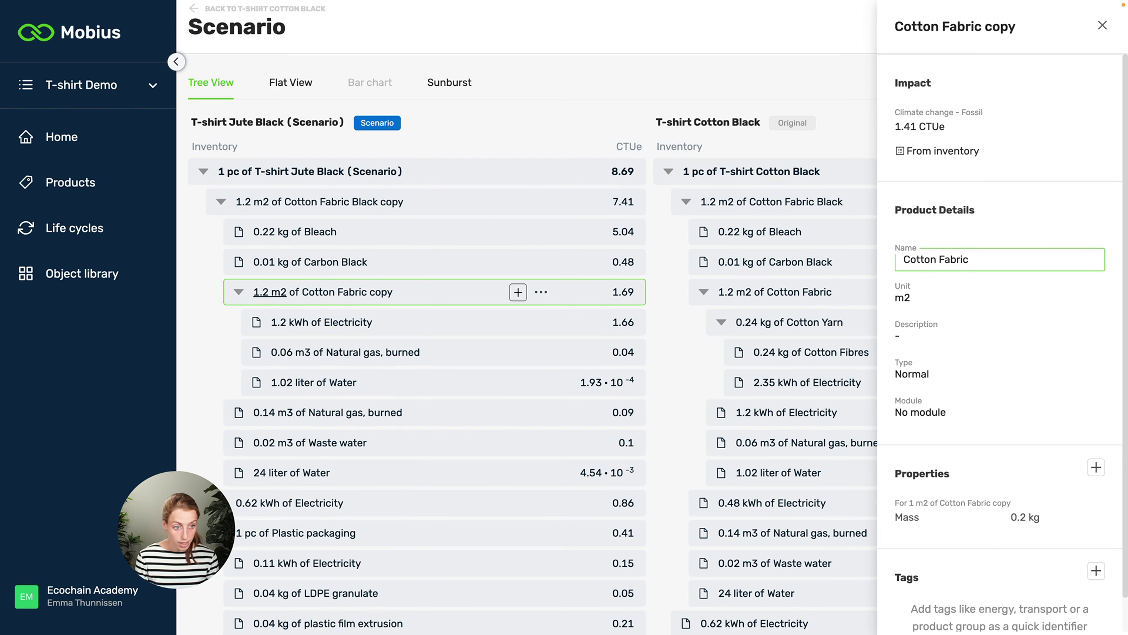
{"action": "key", "text": "shift+Left"}
{"action": "key", "text": "shift+Left"}
{"action": "key", "text": "shift+Left"}
{"action": "key", "text": "shift+Left"}
{"action": "key", "text": "shift+Left"}
{"action": "key", "text": "shift+Left"}
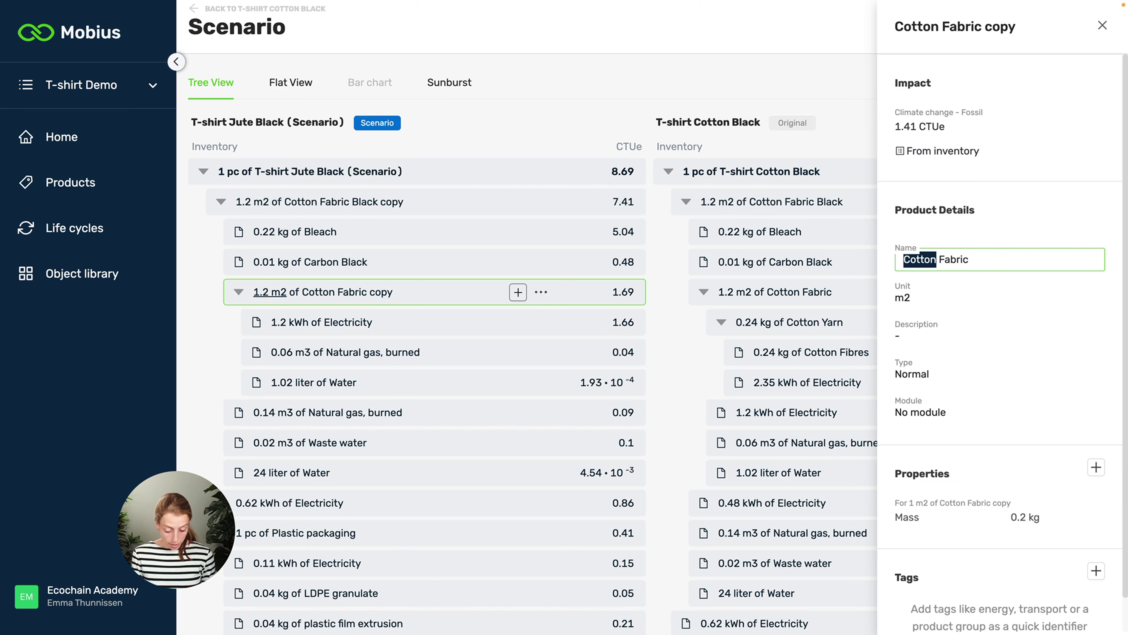
{"action": "type", "text": "Jute"}
{"action": "key", "text": "Return"}
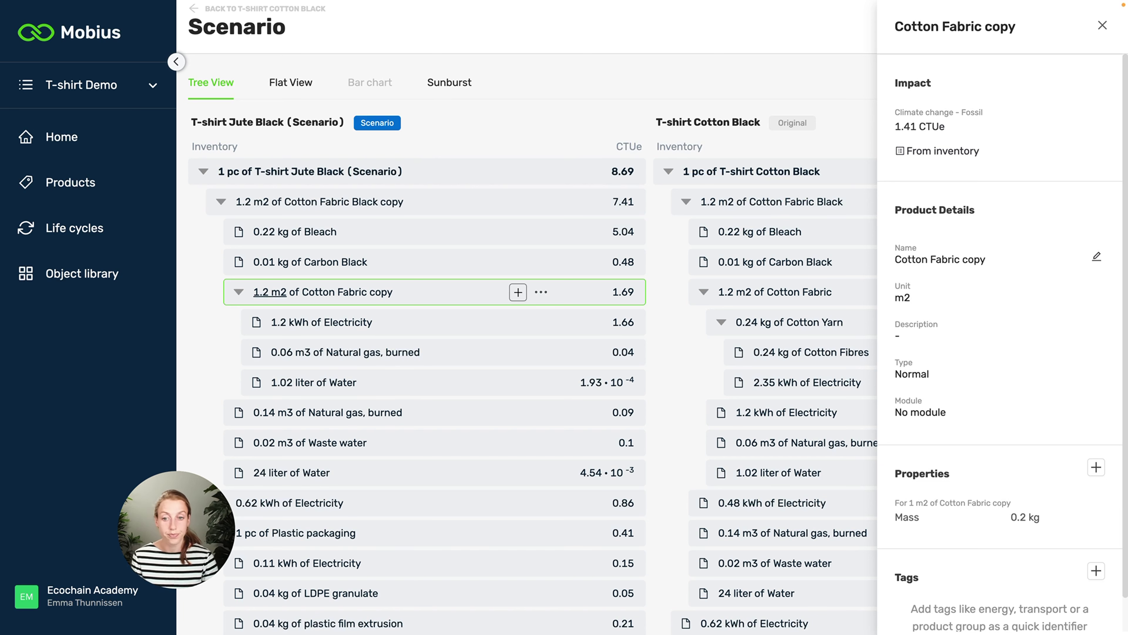
Step: Add Jute Yarn from the Object library to Jute Fabric with amount 0.24
{"action": "left_click", "coordinate": [518, 292]}
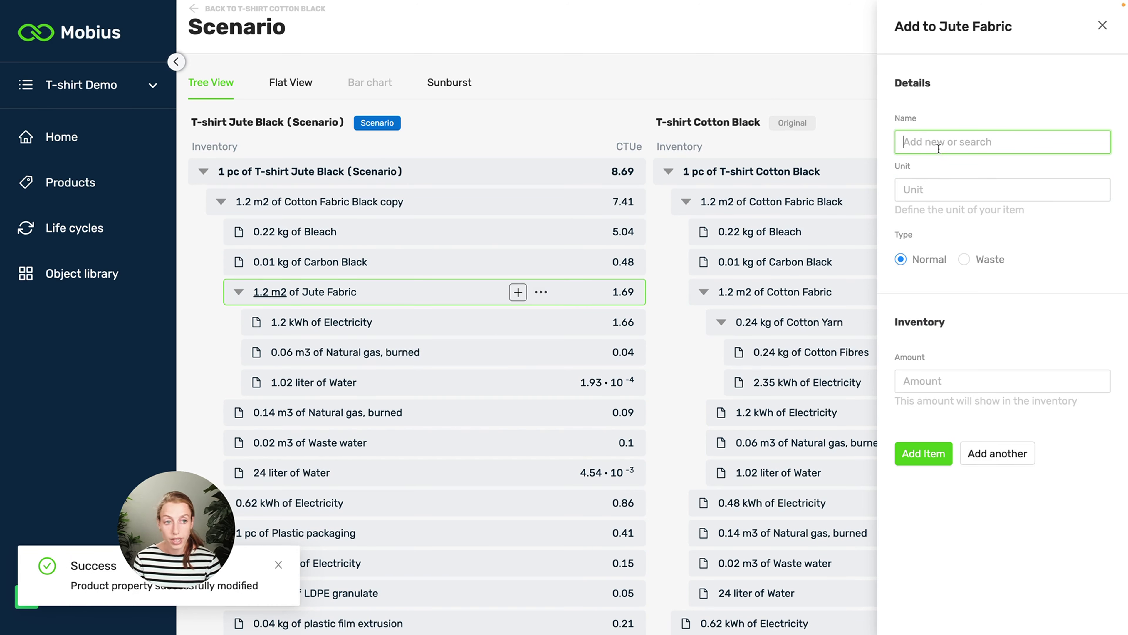
{"action": "type", "text": "Jut"}
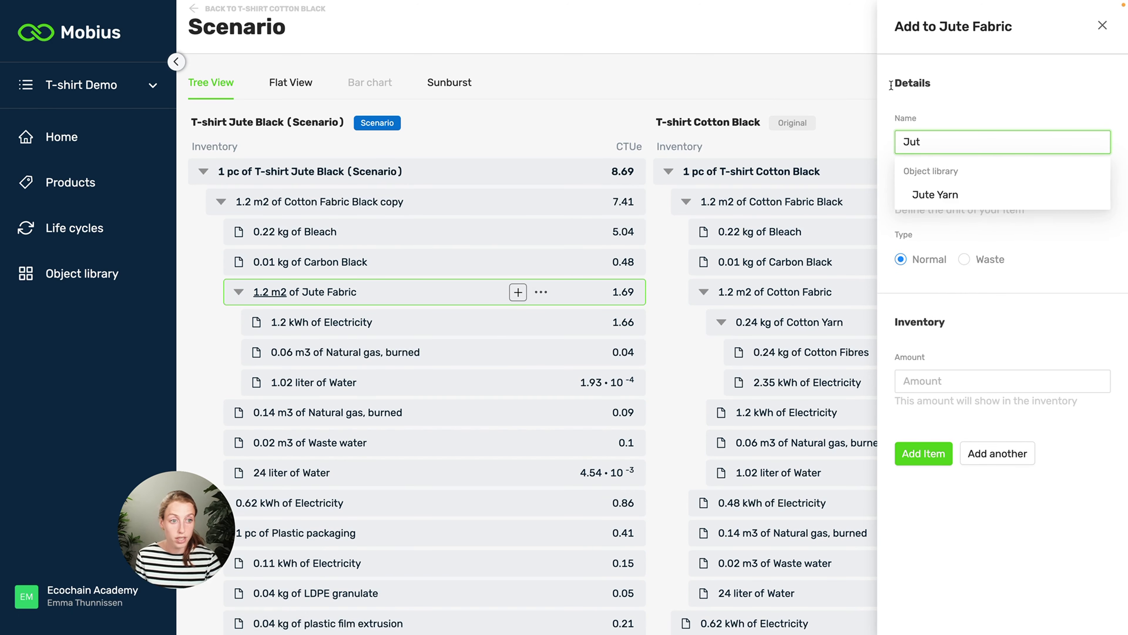
{"action": "left_click", "coordinate": [935, 194]}
{"action": "left_click", "coordinate": [979, 382]}
{"action": "type", "text": "0.24"}
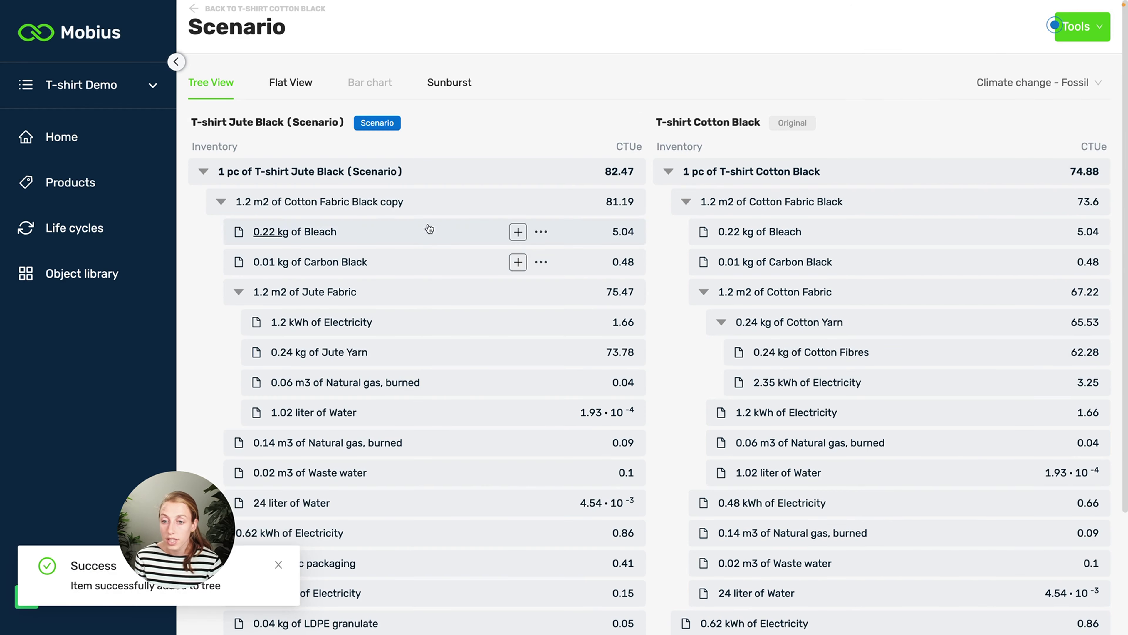
Step: Rename the scenario's Cotton Fabric Black copy to 'Jute Fabric Black' and collapse its breakdown
{"action": "left_click", "coordinate": [425, 208]}
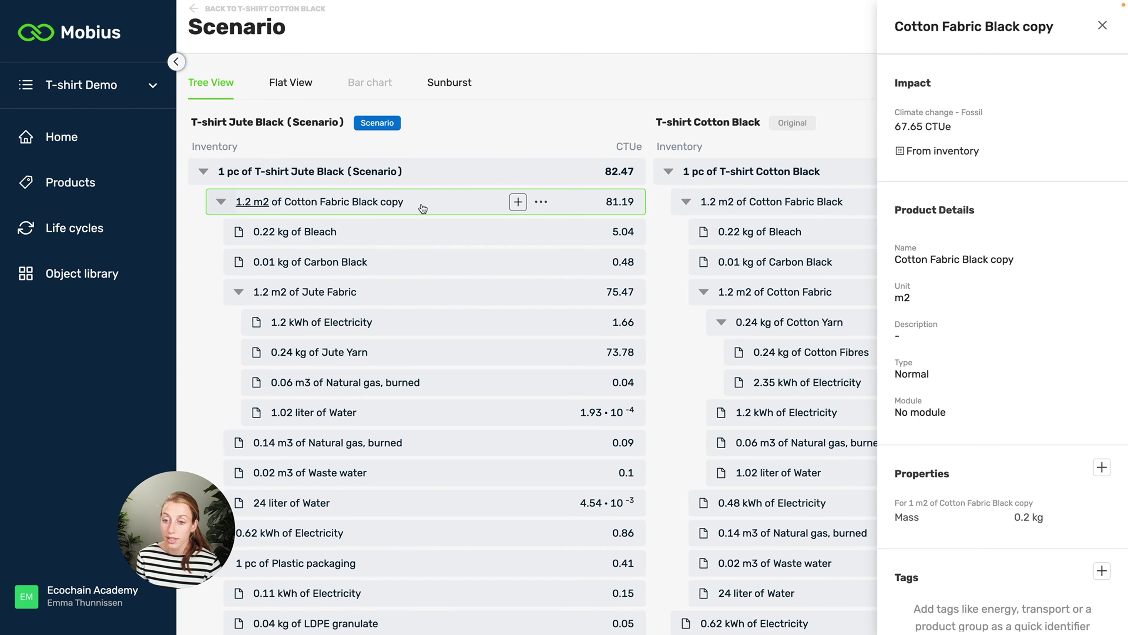
{"action": "left_click", "coordinate": [422, 209]}
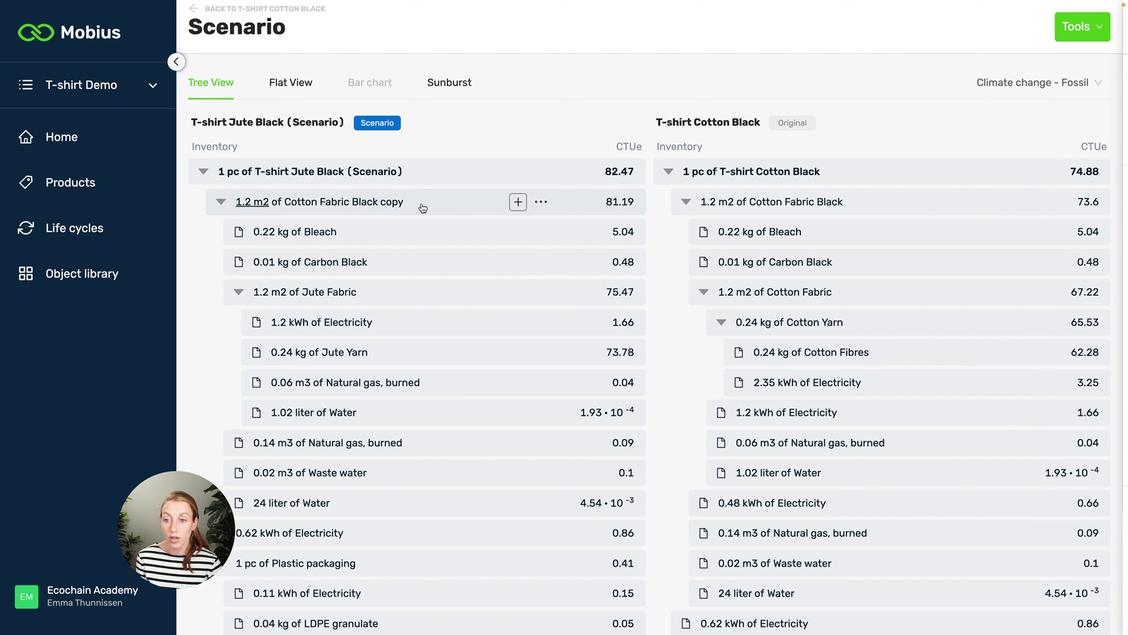
{"action": "left_click", "coordinate": [449, 204]}
{"action": "double_click", "coordinate": [918, 259]}
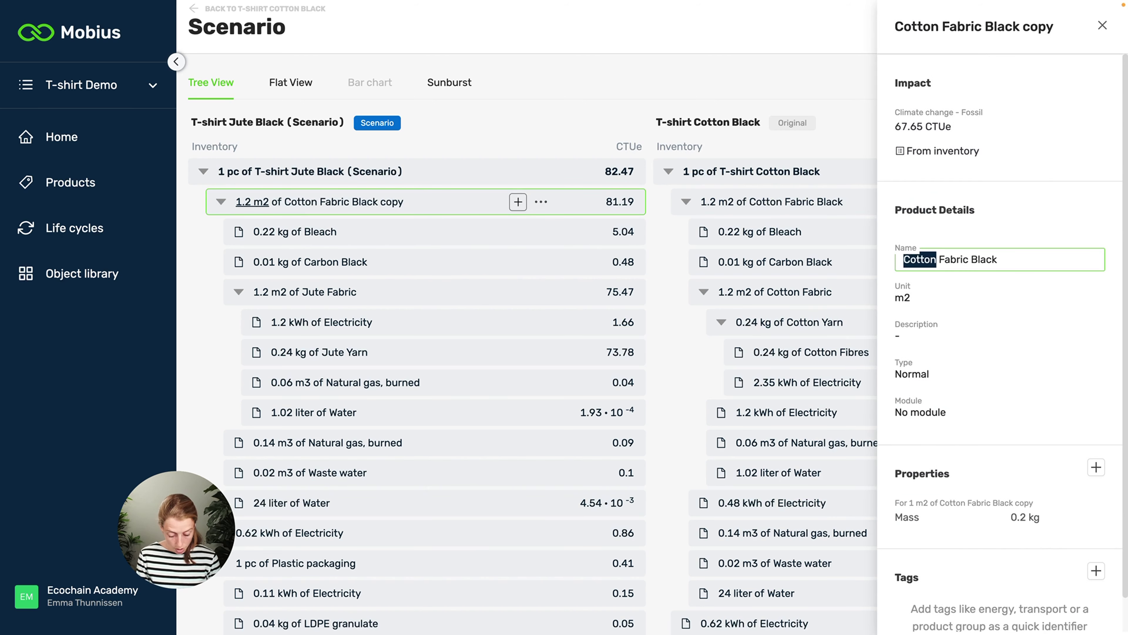
{"action": "type", "text": "Jute"}
{"action": "key", "text": "Escape"}
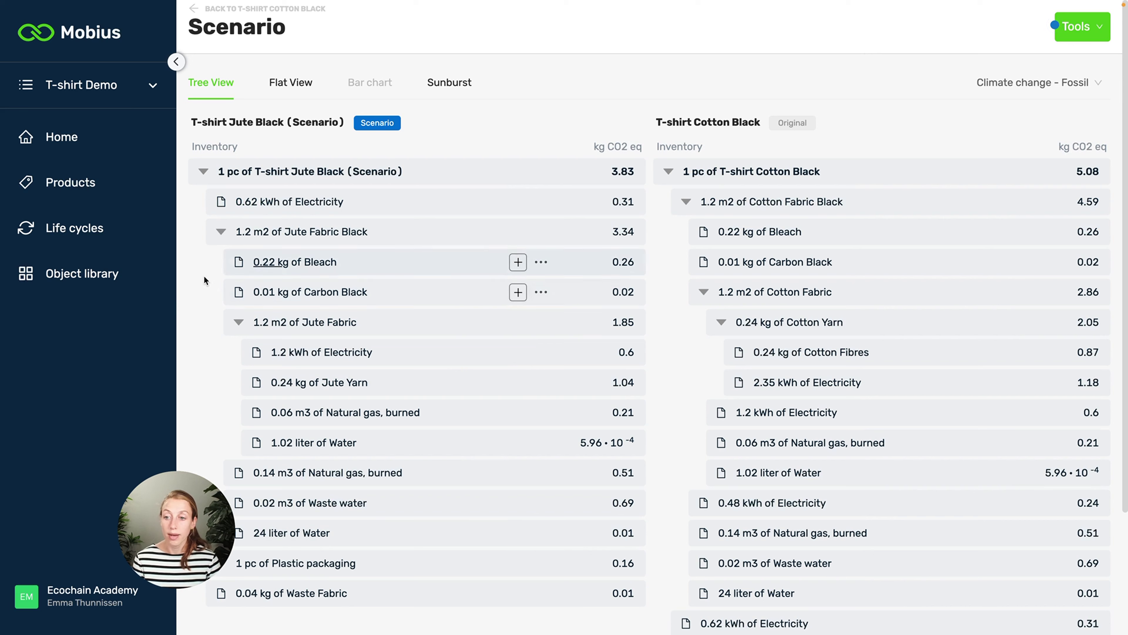
{"action": "left_click", "coordinate": [220, 231]}
Step: Collapse the original's Cotton Fabric Black breakdown to reveal the summary comparison
{"action": "left_click", "coordinate": [687, 201]}
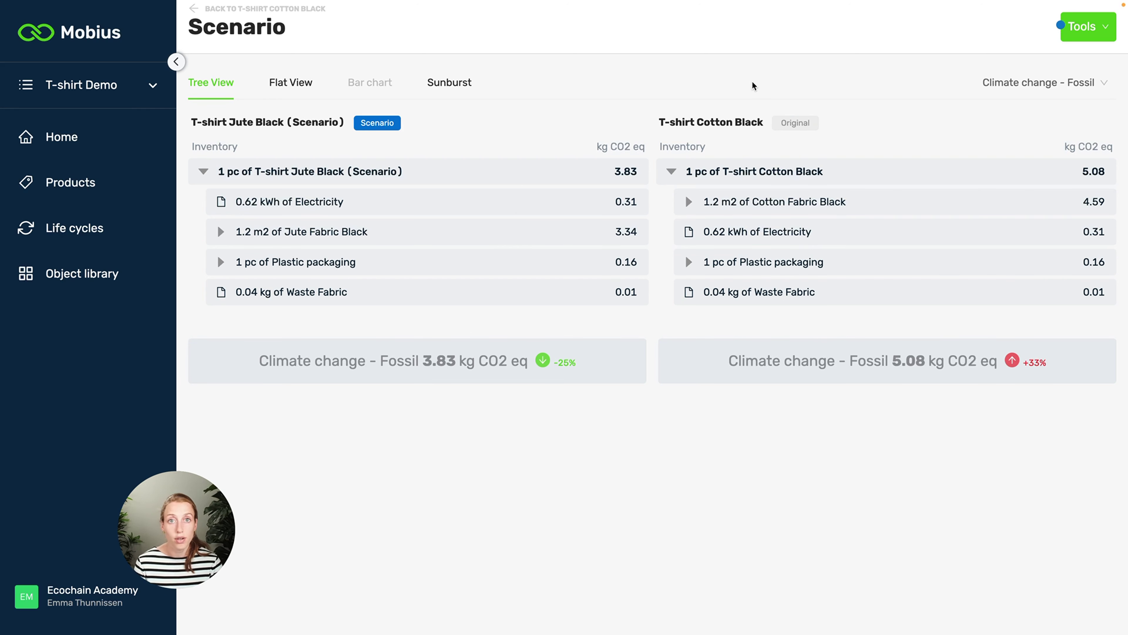
Step: Switch the comparison's impact category to Ecotoxicity, freshwater
{"action": "left_click", "coordinate": [997, 87]}
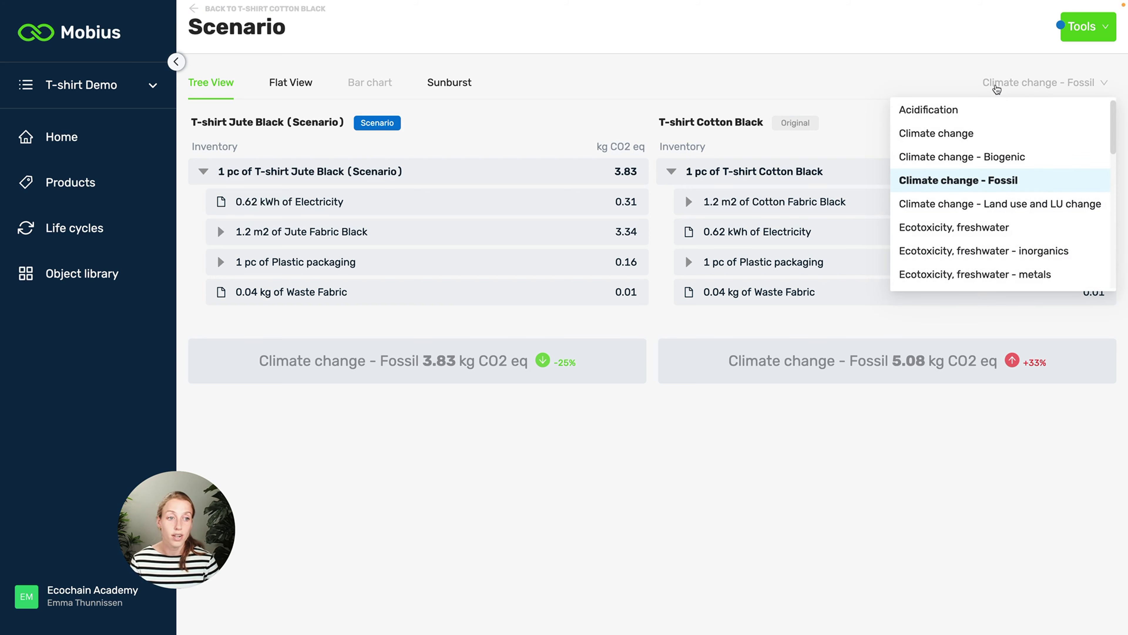
{"action": "left_click", "coordinate": [936, 227]}
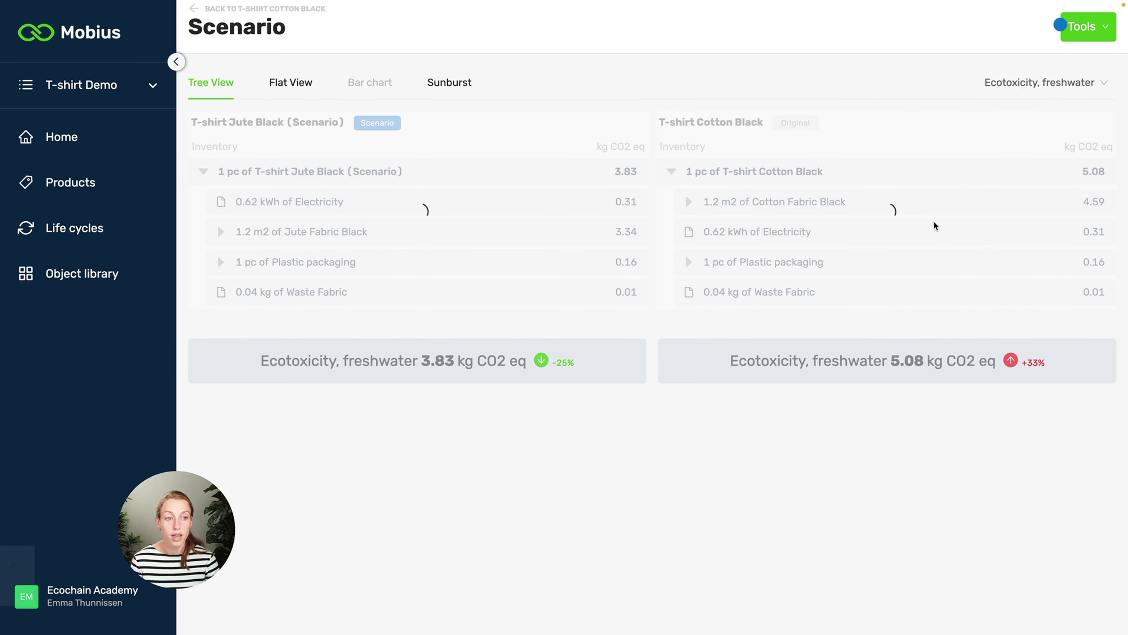